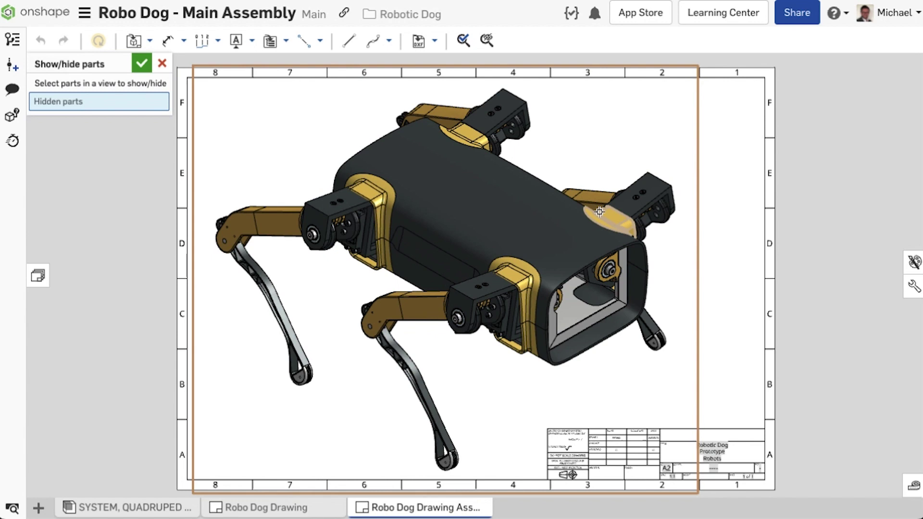
# Hide the FRH Top Guard, LEFT SHOULDER, Main Shell and Upper Leg parts in the robot dog drawing view.
pyautogui.click(510, 275)
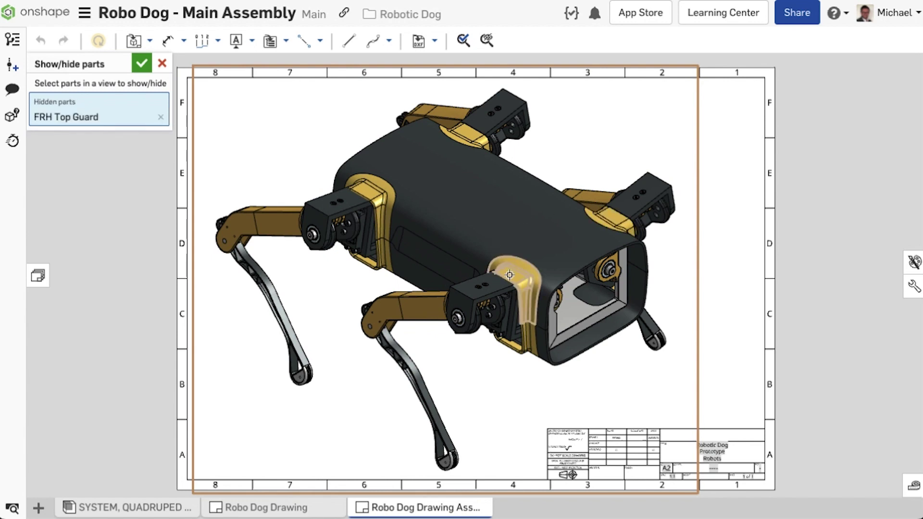
pyautogui.click(470, 295)
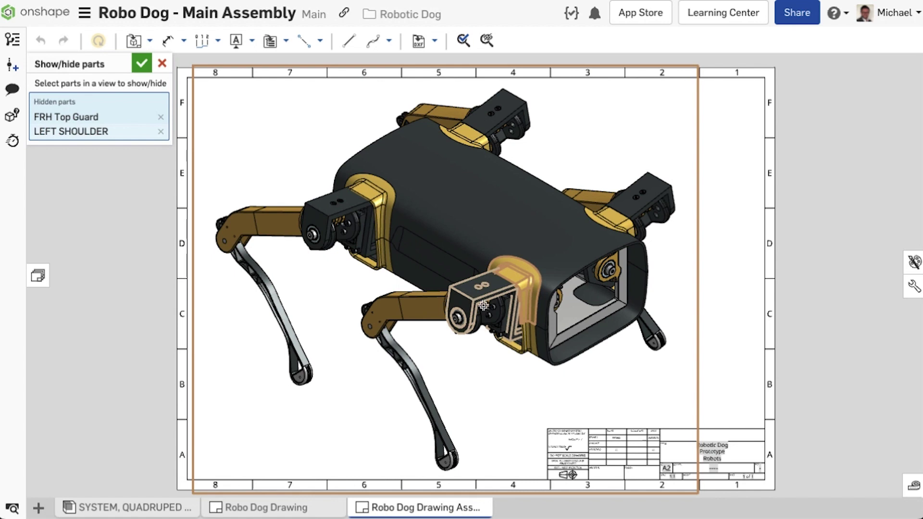
pyautogui.click(570, 277)
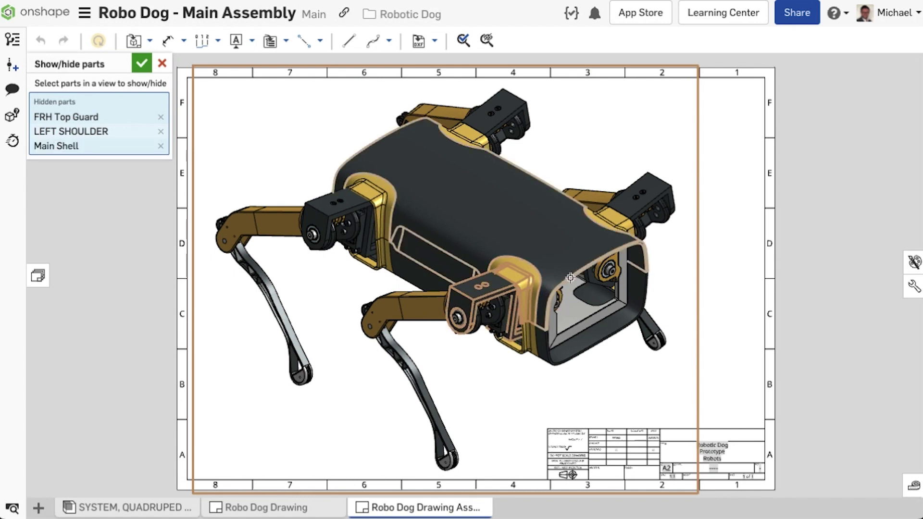
pyautogui.click(417, 299)
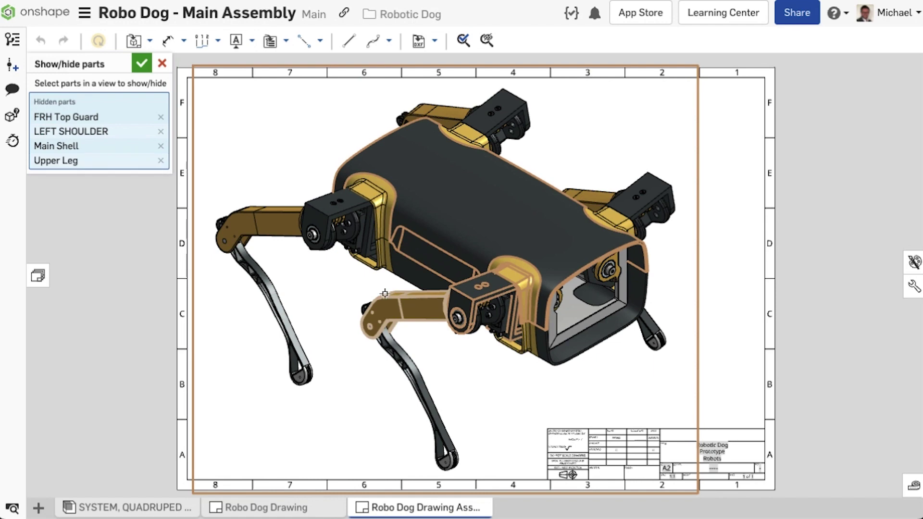
pyautogui.click(140, 62)
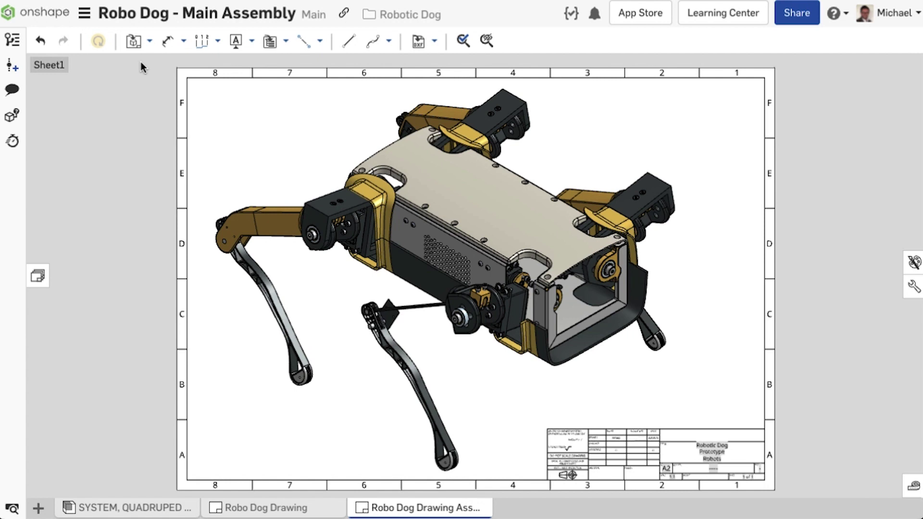
# Show the Upper Leg again and hide the CONTROL SYSTEM TRAY and CHASSIS BODY in the drawing view.
pyautogui.rightClick(342, 122)
pyautogui.moveTo(347, 129)
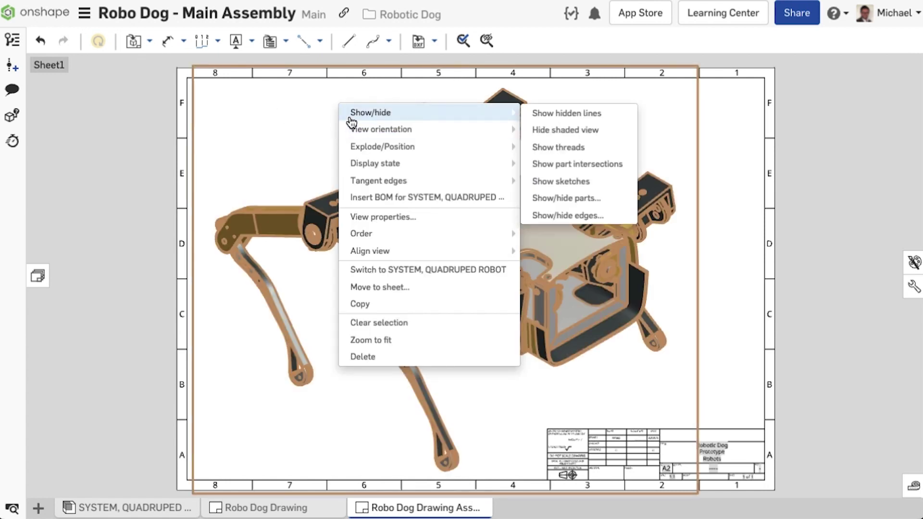
pyautogui.click(617, 202)
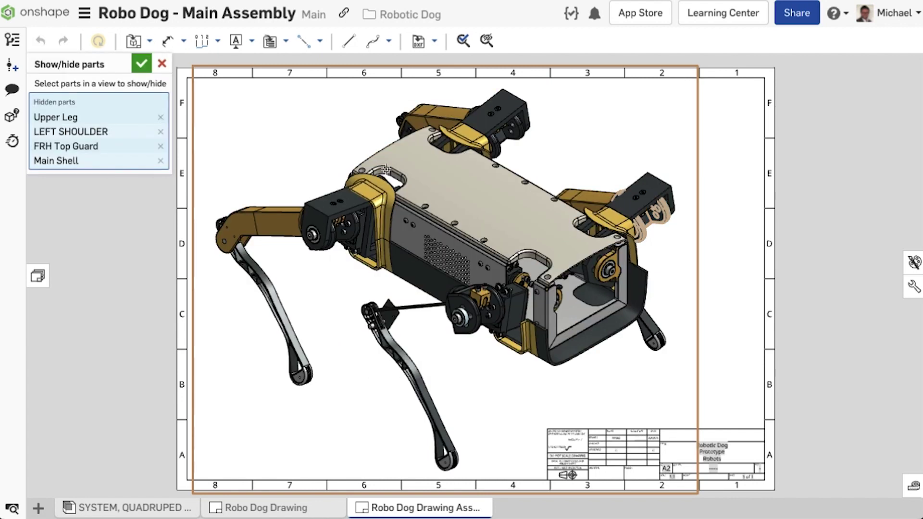
pyautogui.click(160, 117)
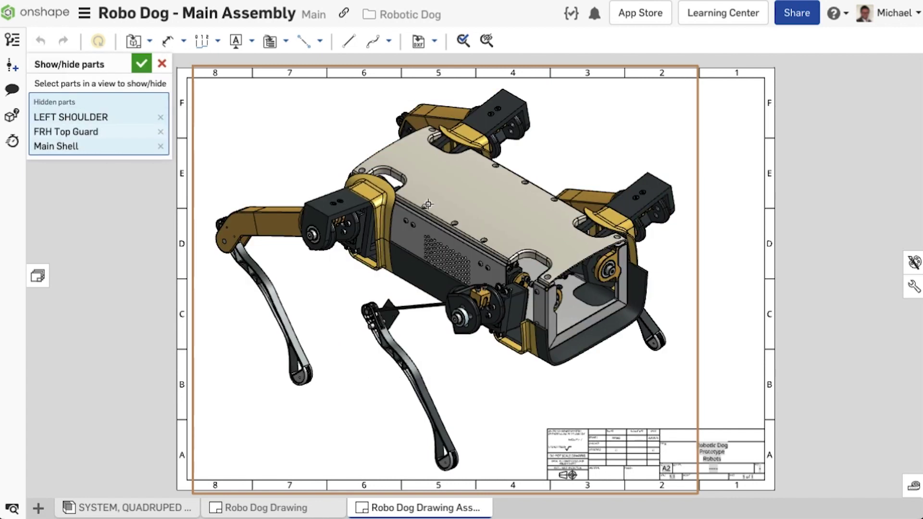
pyautogui.click(431, 219)
pyautogui.click(431, 240)
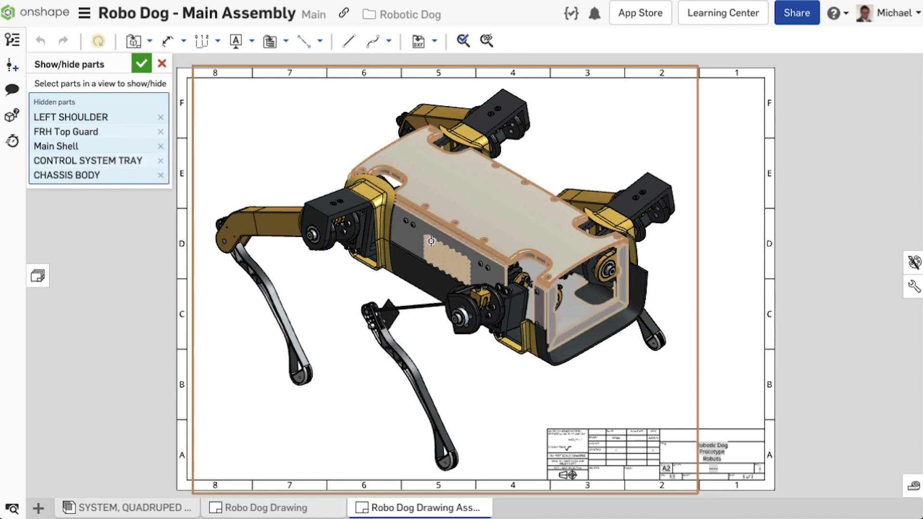
pyautogui.click(141, 59)
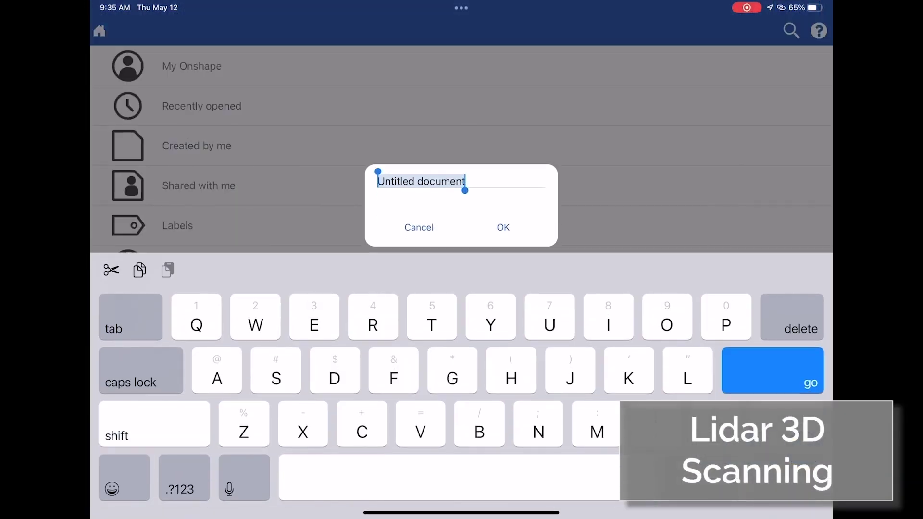
# Create a new document named Generator.
pyautogui.write('Generato')
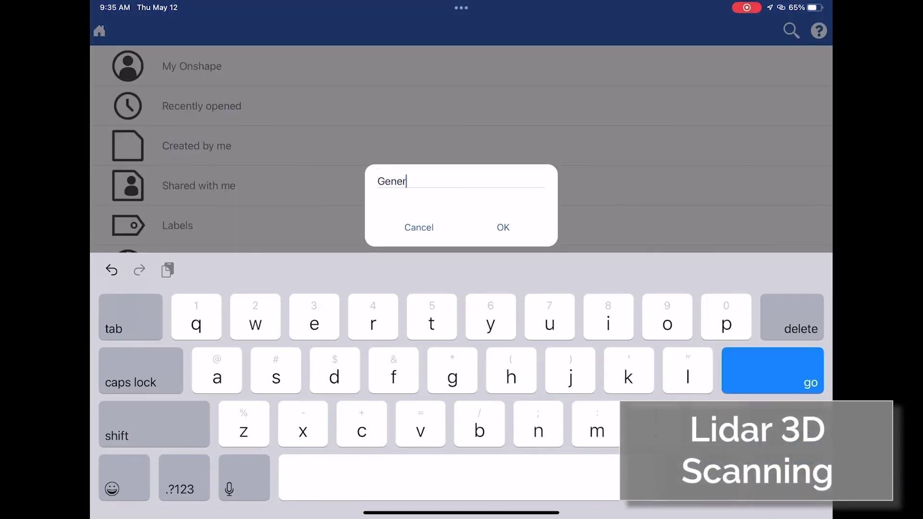
pyautogui.write('r')
pyautogui.press('Return')
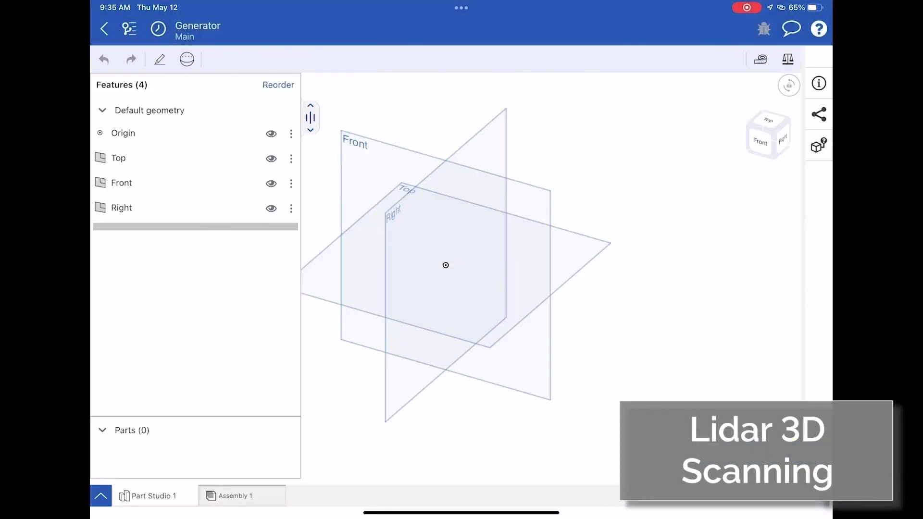
# Import a 3D scan into the Generator document by scanning the generator with the device camera.
pyautogui.click(101, 496)
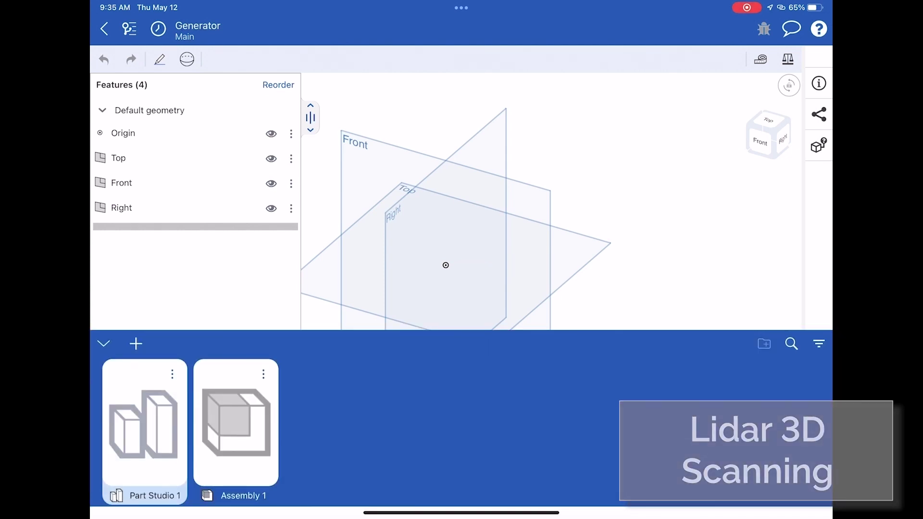
pyautogui.click(136, 344)
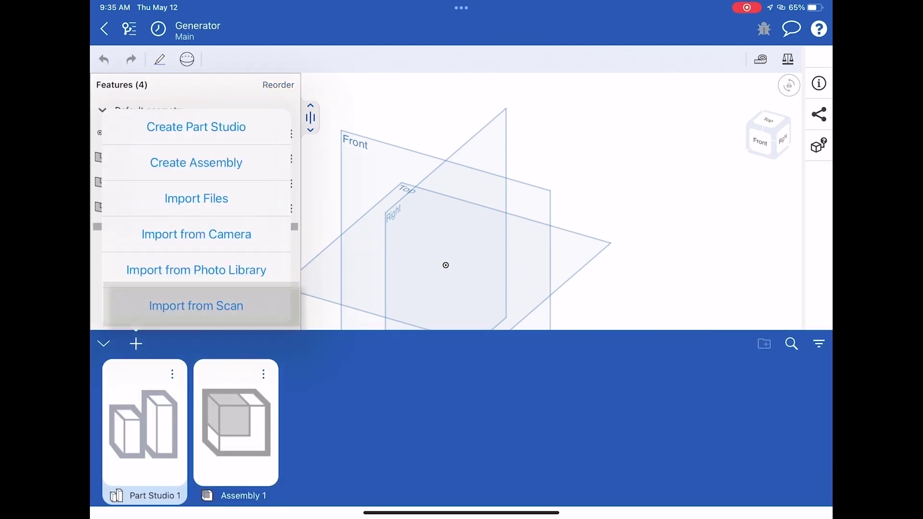
pyautogui.click(196, 306)
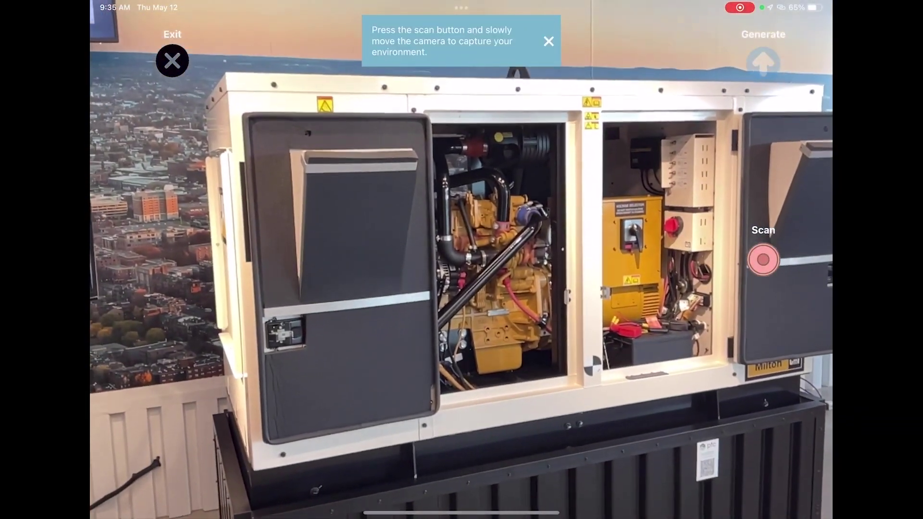
pyautogui.click(762, 260)
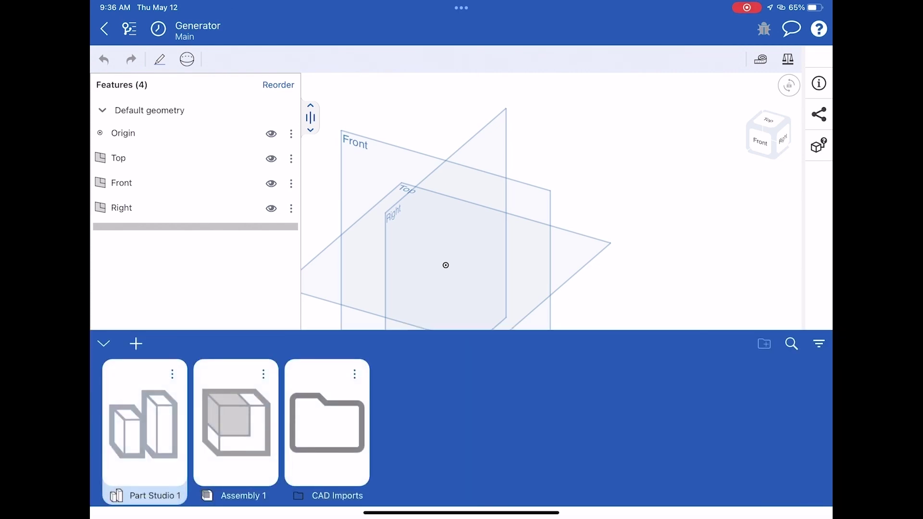
# Open the Scan part studio and examine the front of the imported generator mesh up close.
pyautogui.click(144, 424)
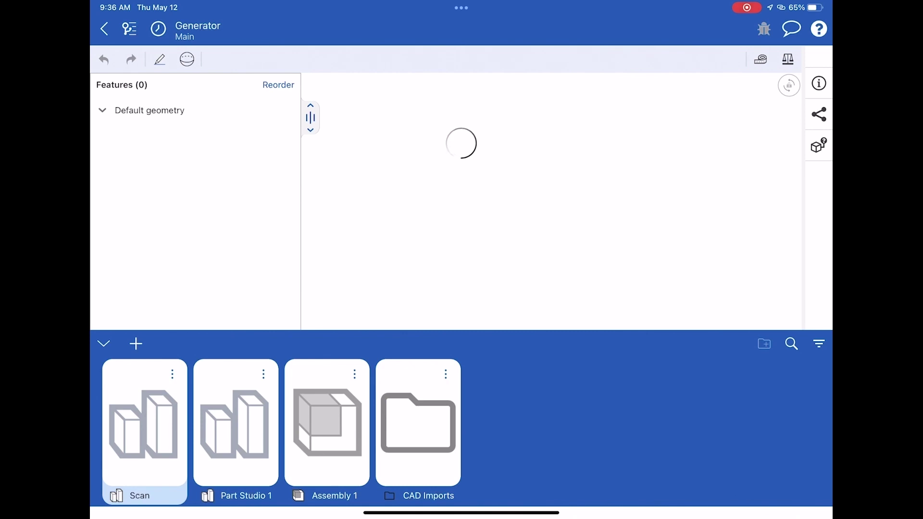
pyautogui.click(104, 344)
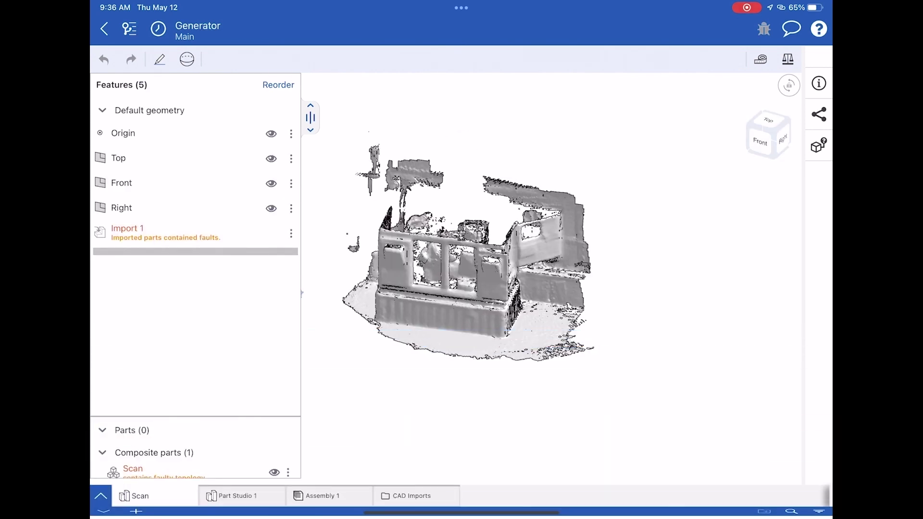
pyautogui.scroll(5, 408, 277)
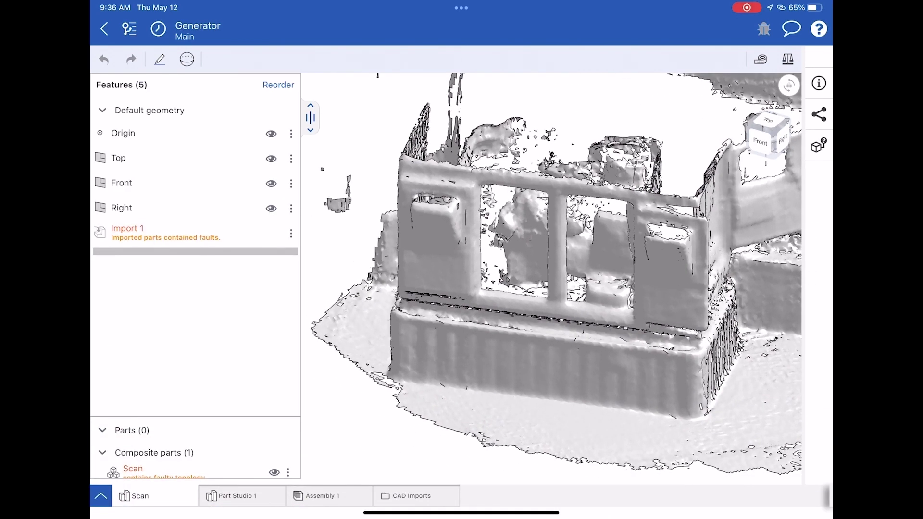
pyautogui.moveTo(505, 298)
pyautogui.mouseDown()
pyautogui.moveTo(562, 231)
pyautogui.moveTo(610, 284)
pyautogui.moveTo(620, 312)
pyautogui.mouseUp()
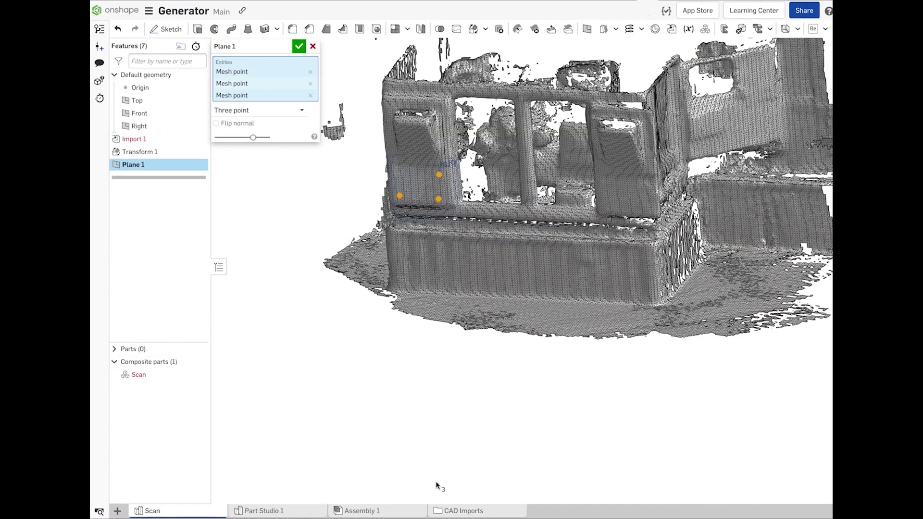
# Finish the three-point plane on the generator door's mesh points and sketch a rectangle on that plane over the lower door panel.
pyautogui.click(299, 47)
pyautogui.press('w')
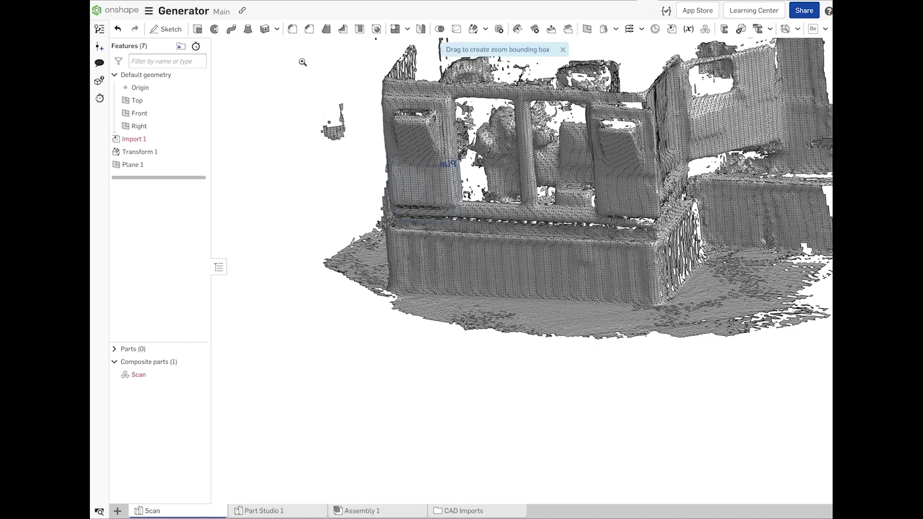
pyautogui.moveTo(366, 147); pyautogui.dragTo(464, 206)
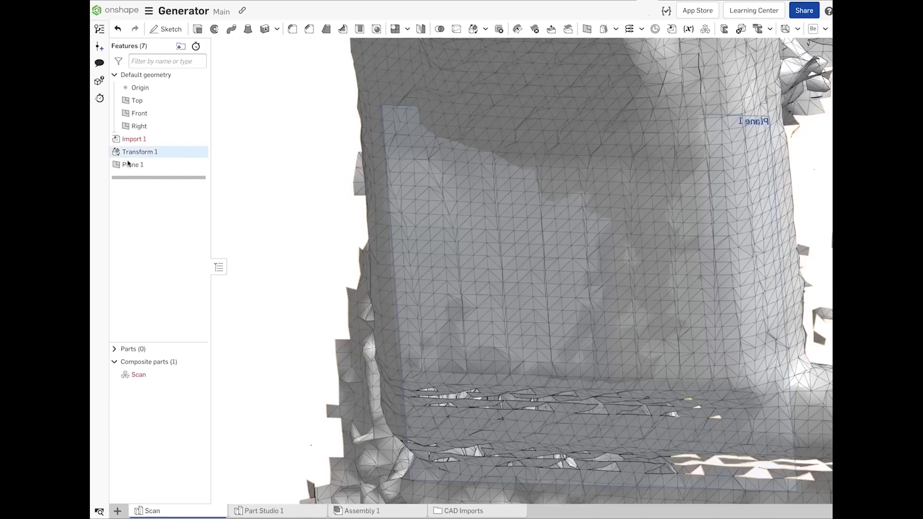
pyautogui.click(165, 28)
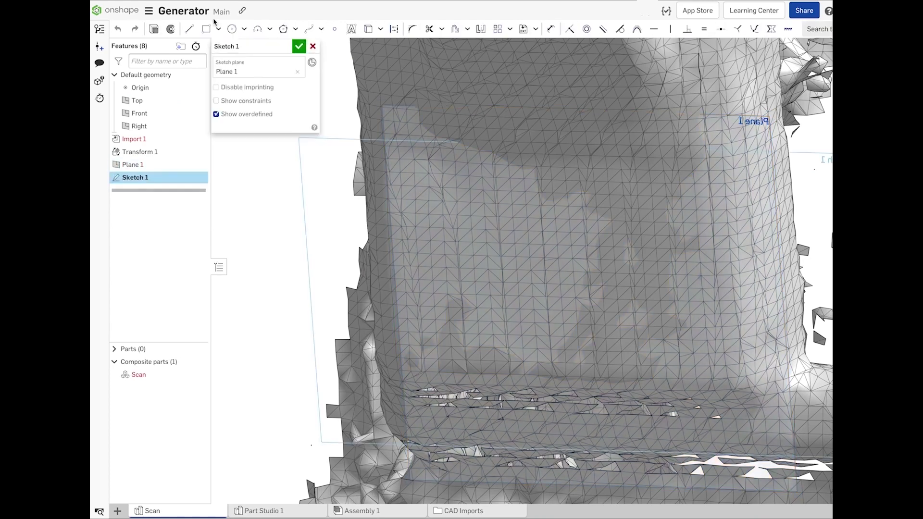
pyautogui.click(206, 29)
pyautogui.click(655, 166)
pyautogui.click(666, 161)
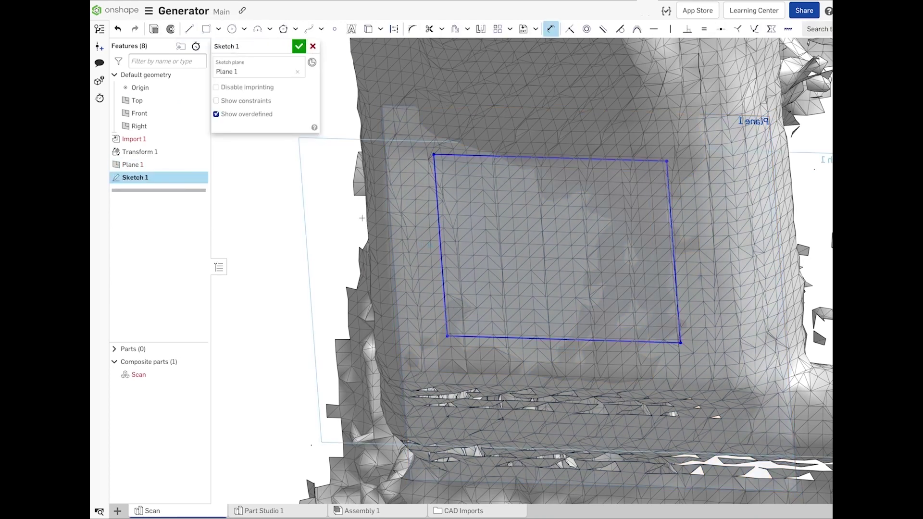
# Dimension the rectangle's left edge 5 in from the mesh point at the door's side and set its width to 12 in.
pyautogui.click(438, 222)
pyautogui.click(317, 239)
pyautogui.press('Return')
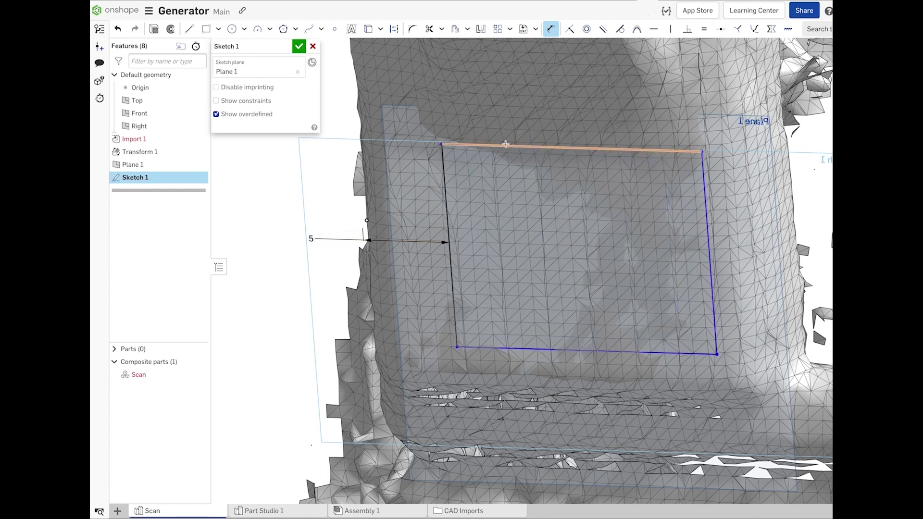
pyautogui.click(498, 149)
pyautogui.click(505, 111)
pyautogui.write('12')
pyautogui.press('Return')
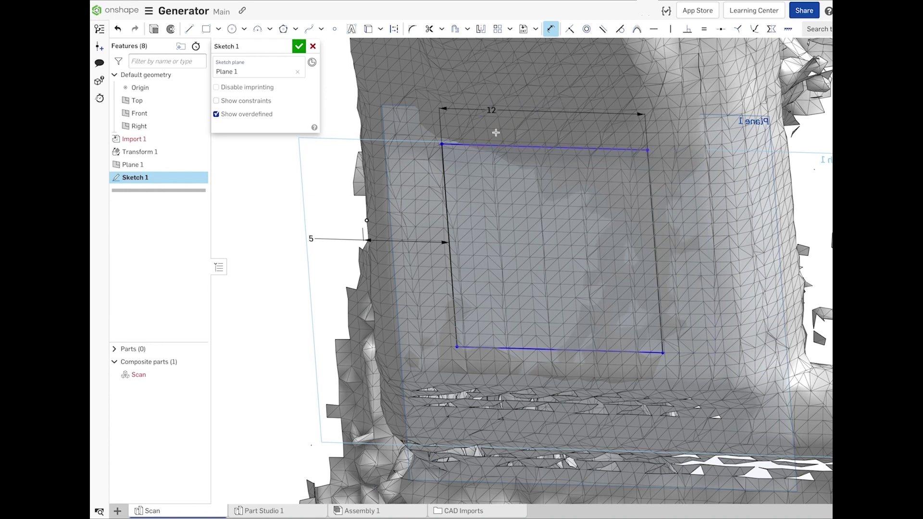
# Set the rectangle's height to 11 in.
pyautogui.click(649, 186)
pyautogui.click(690, 206)
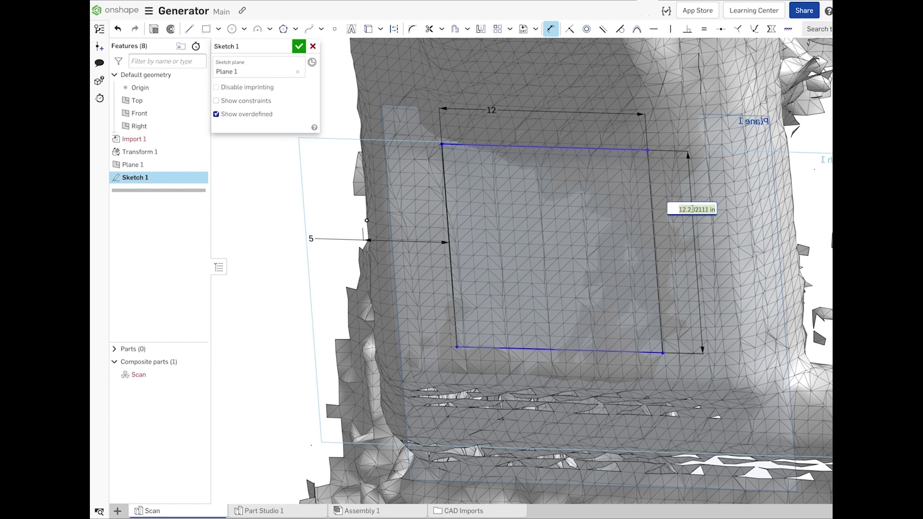
pyautogui.write('12')
pyautogui.write('1')
pyautogui.press('Return')
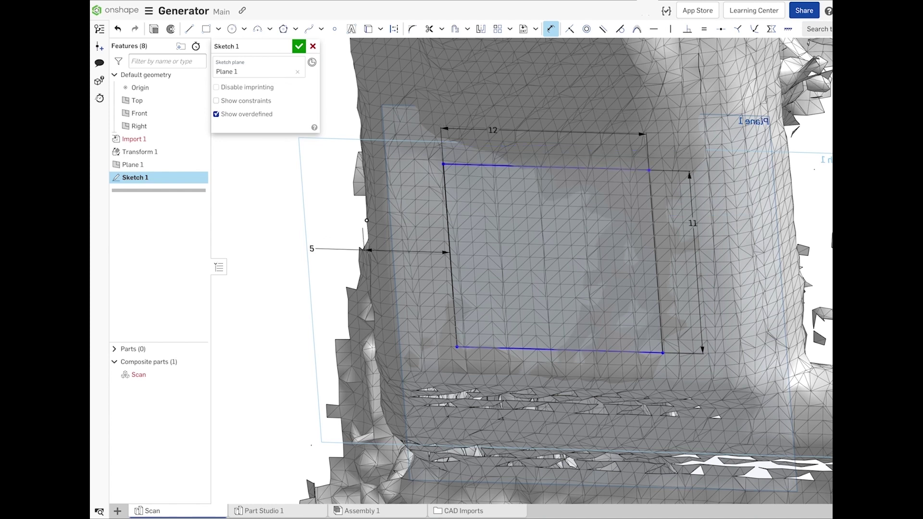
# Dimension the rectangle's lower edge 12 in above the mesh point below the door and finish the sketch.
pyautogui.click(464, 347)
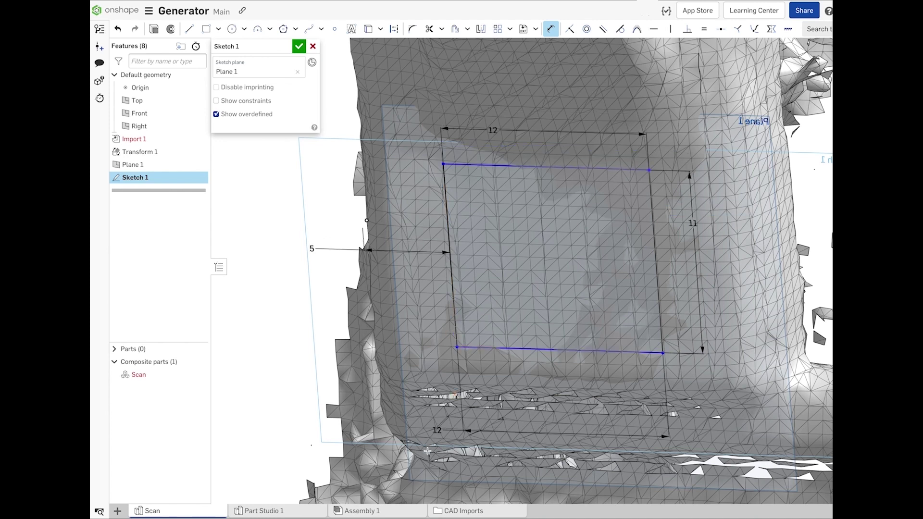
pyautogui.click(438, 469)
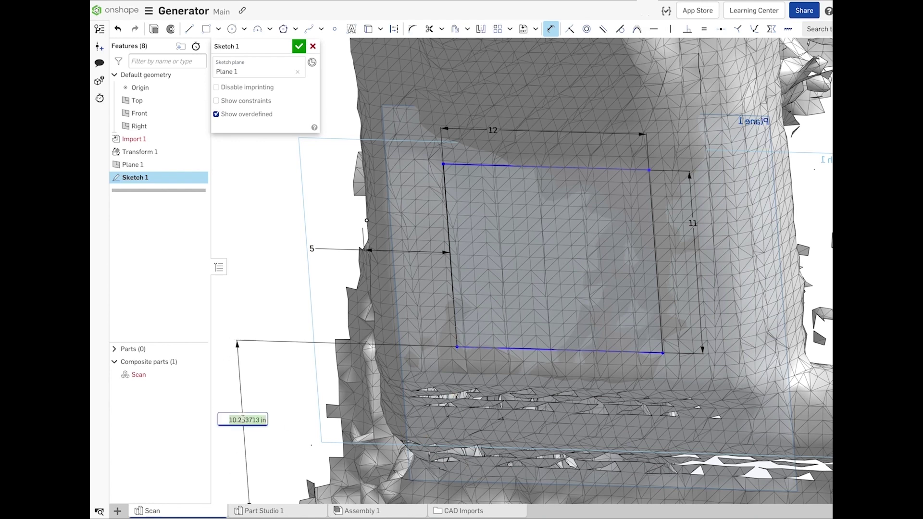
pyautogui.click(243, 418)
pyautogui.write('12')
pyautogui.press('Return')
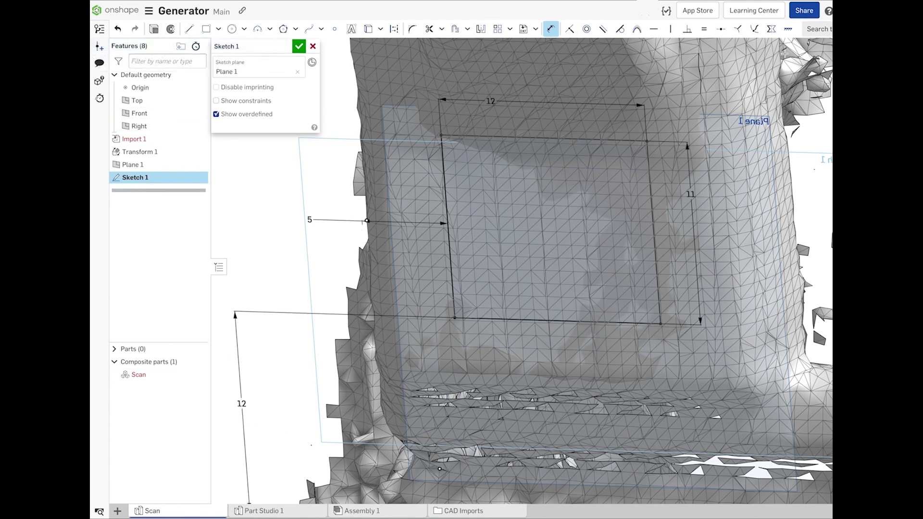
pyautogui.click(314, 45)
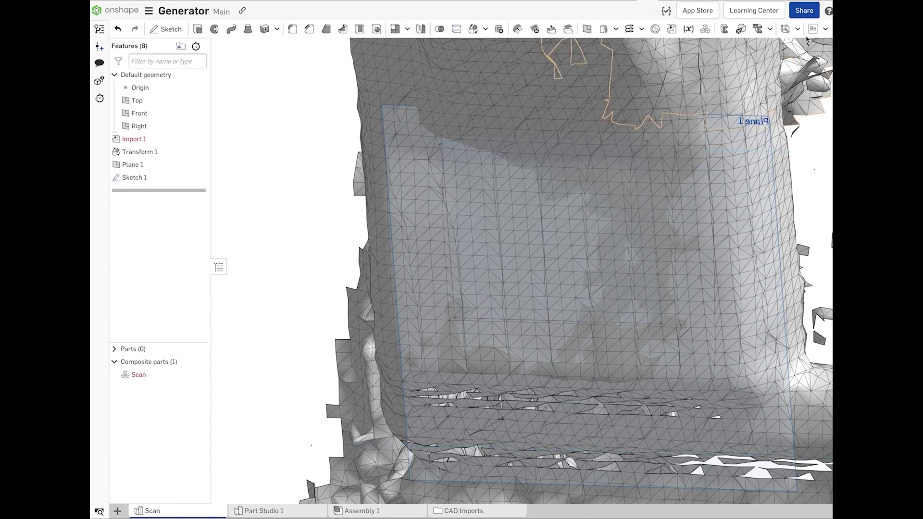
# Thicken the rectangle of Sketch 1 into a sheet metal model and hide the Scan composite part.
pyautogui.click(518, 29)
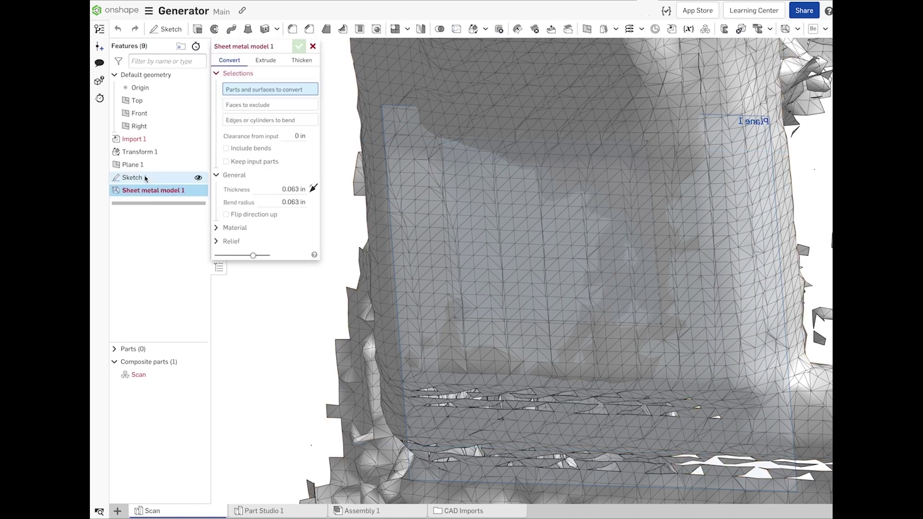
pyautogui.click(301, 60)
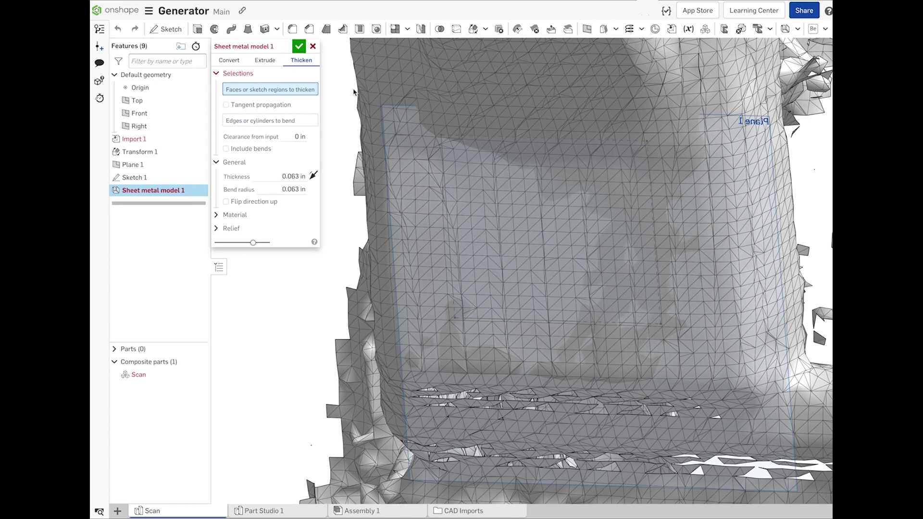
pyautogui.click(144, 177)
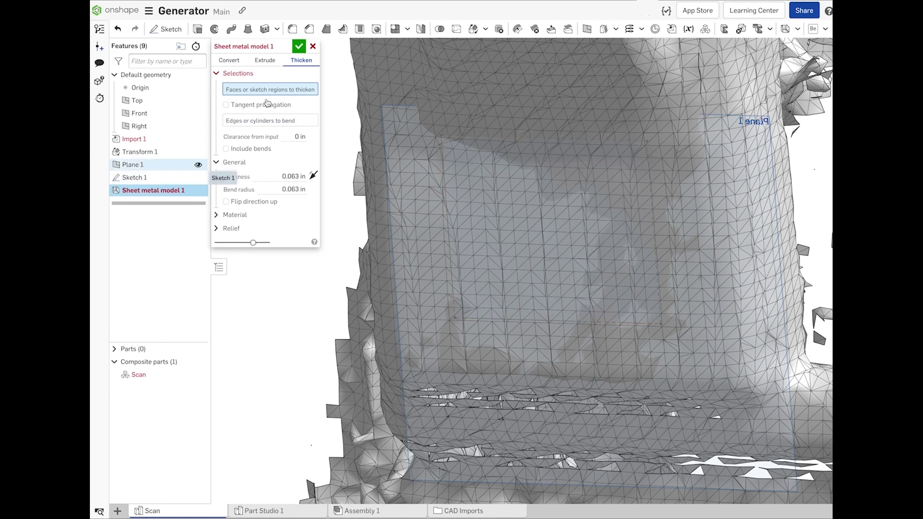
pyautogui.click(298, 47)
pyautogui.click(198, 375)
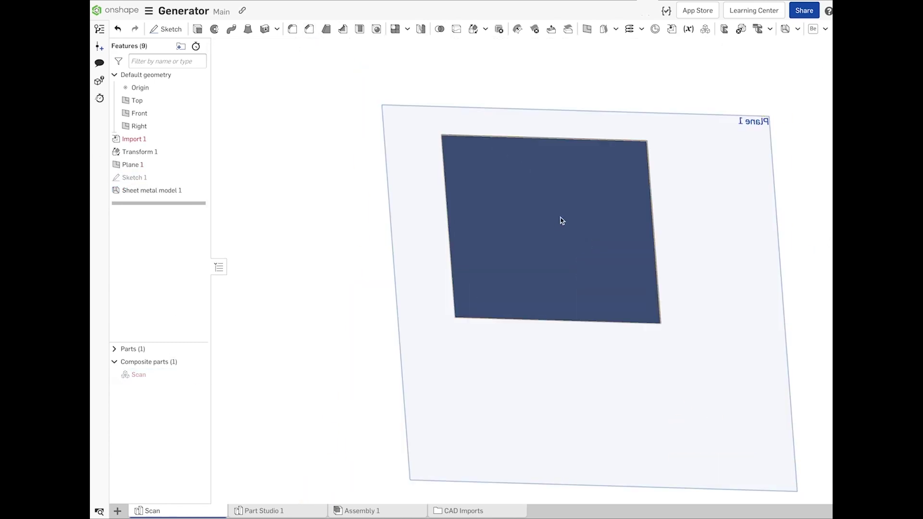
# Add inner-aligned 1 in flanges at 90 degrees to all four plate edges, flip their direction, and show the Scan part again.
pyautogui.click(577, 140)
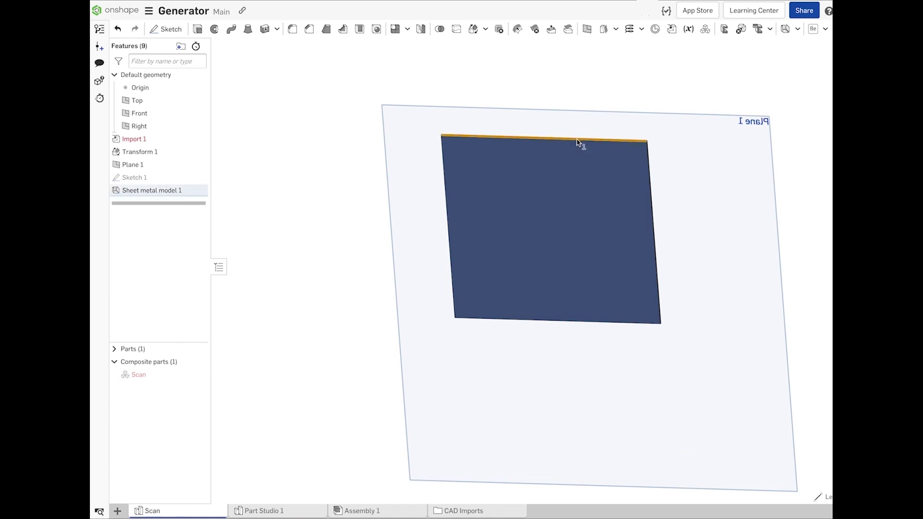
pyautogui.click(797, 29)
pyautogui.click(798, 61)
pyautogui.click(655, 226)
pyautogui.click(447, 195)
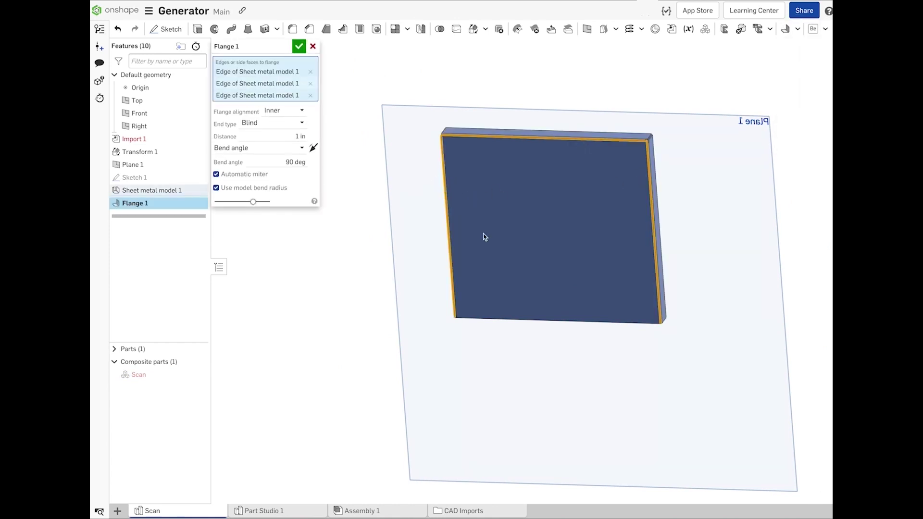
pyautogui.click(500, 319)
pyautogui.click(313, 152)
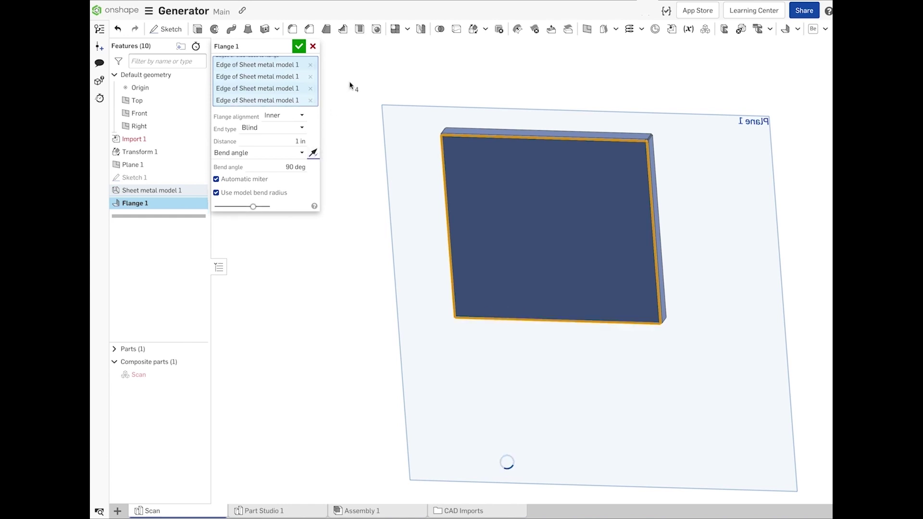
pyautogui.click(299, 47)
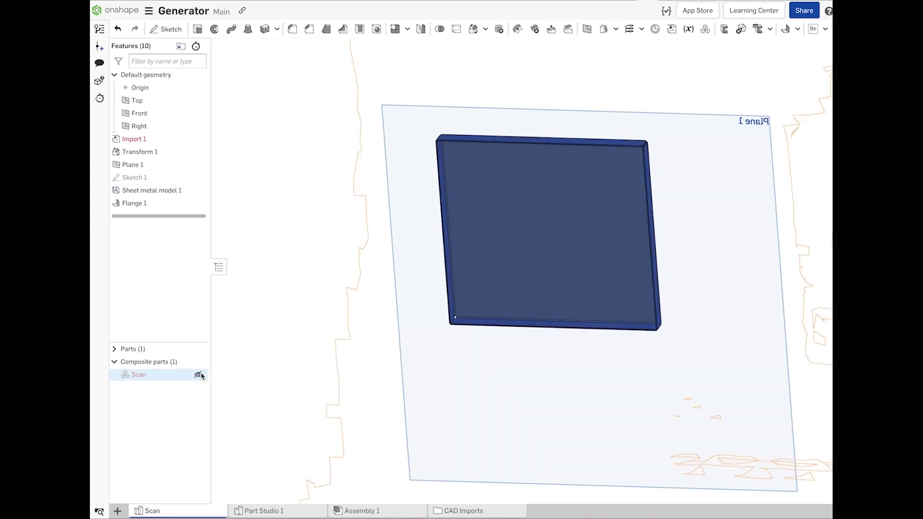
pyautogui.click(202, 375)
pyautogui.moveTo(319, 253)
pyautogui.mouseDown(button='right')
pyautogui.moveTo(249, 285)
pyautogui.moveTo(330, 180)
pyautogui.moveTo(306, 250)
pyautogui.mouseUp(button='right')
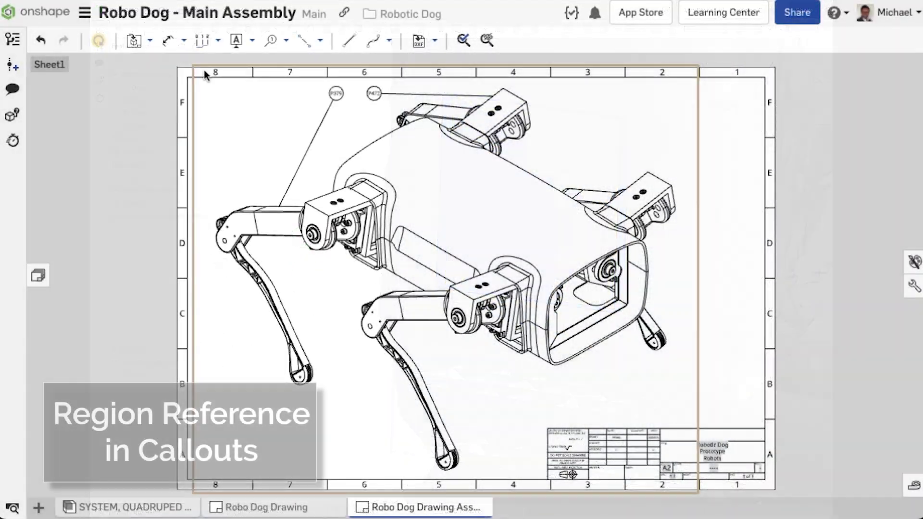
# In the Robo Dog assembly drawing, add a part number callout pointing inside the body shell's face, with its balloon between P379 and P472.
pyautogui.scroll(5, 333, 71)
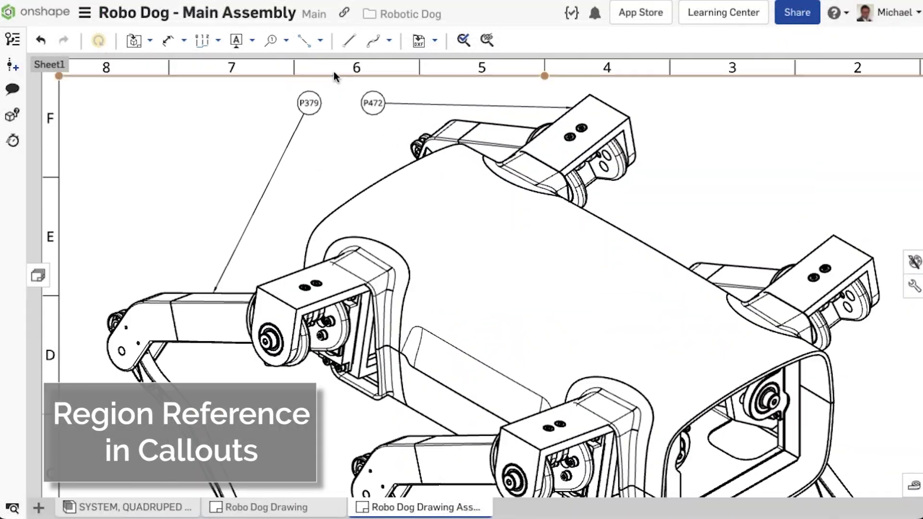
pyautogui.scroll(1, 334, 70)
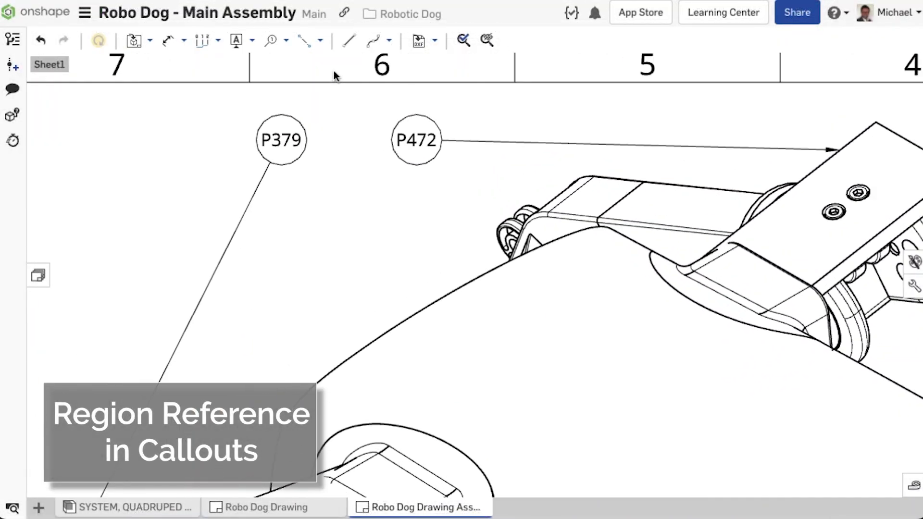
pyautogui.click(272, 43)
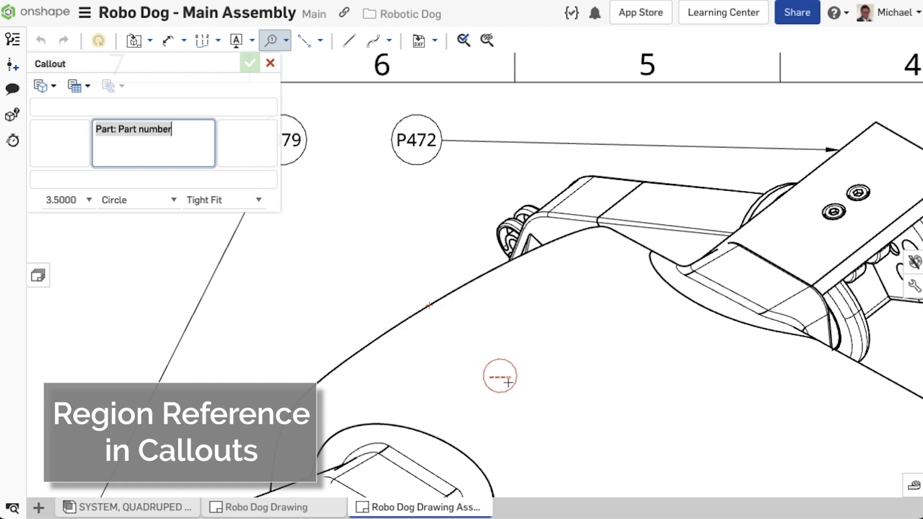
pyautogui.click(510, 381)
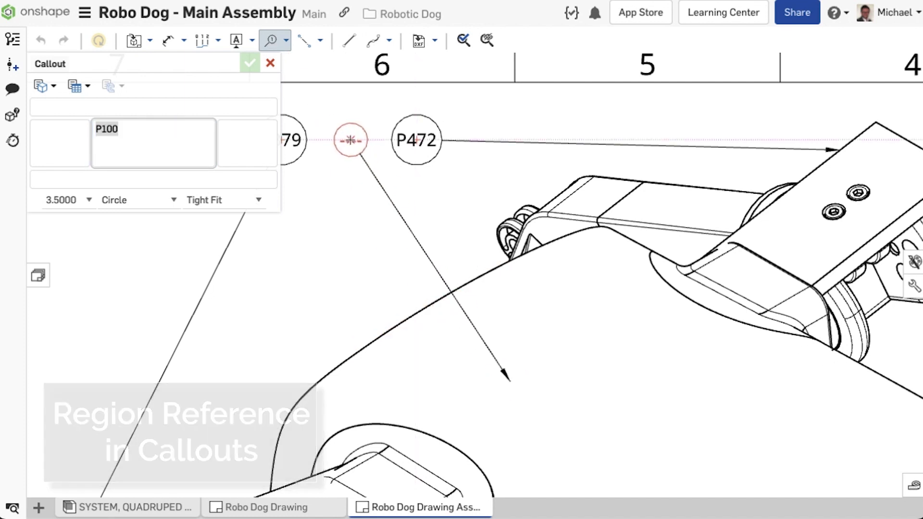
pyautogui.click(348, 139)
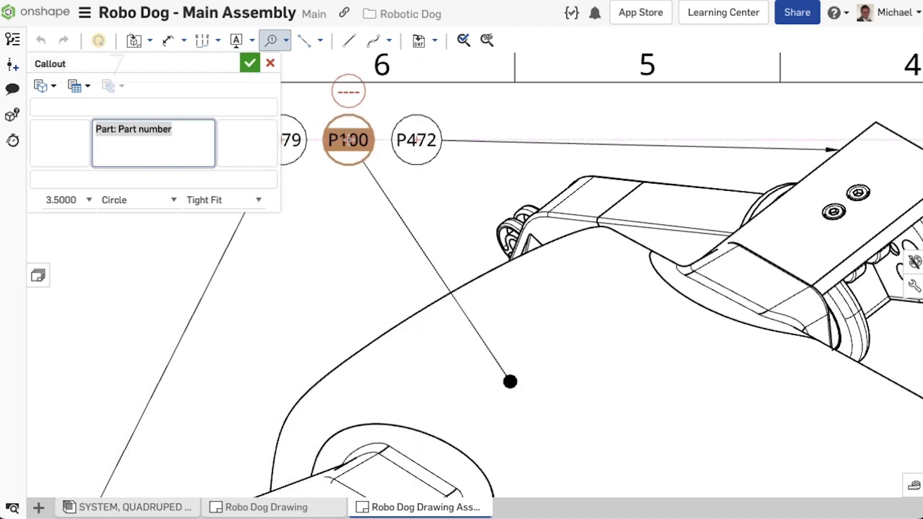
pyautogui.click(250, 66)
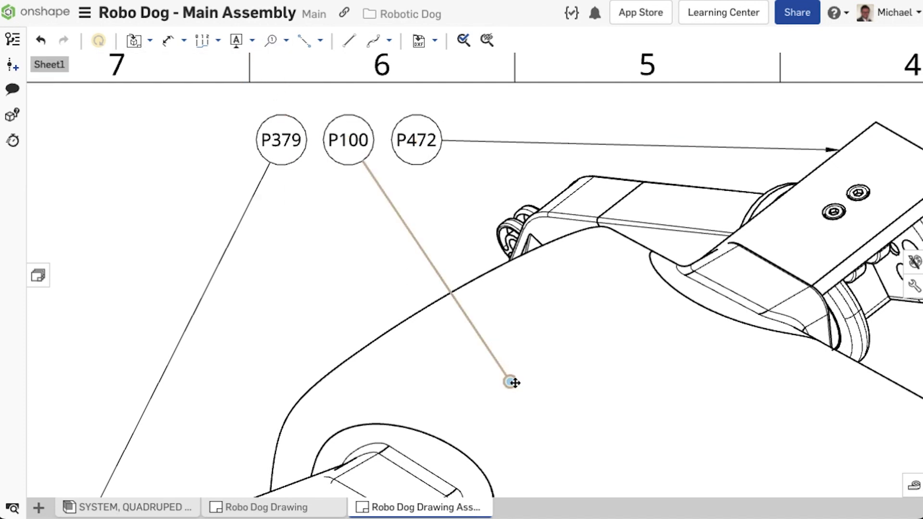
# Try an arrowhead size of 1 mm for all annotations in the drawing properties and restore it to 4 mm.
pyautogui.click(912, 286)
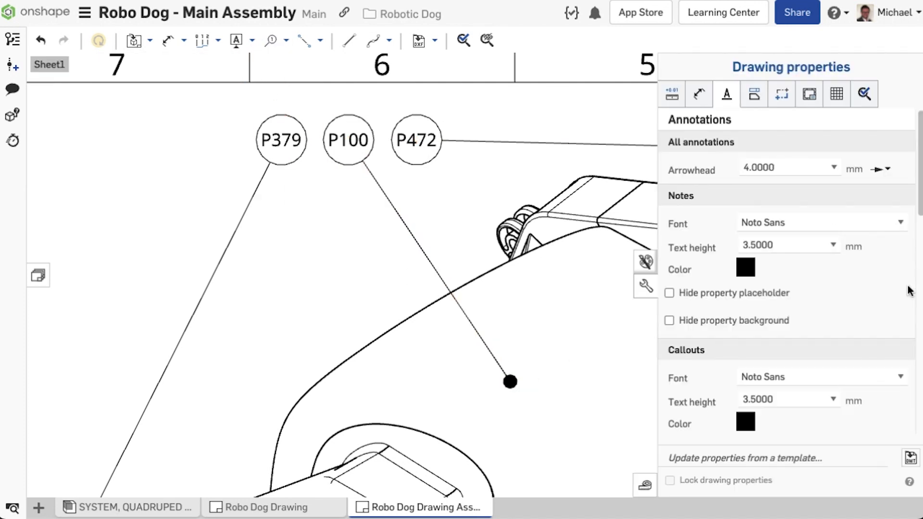
pyautogui.click(772, 169)
pyautogui.write('1.0000')
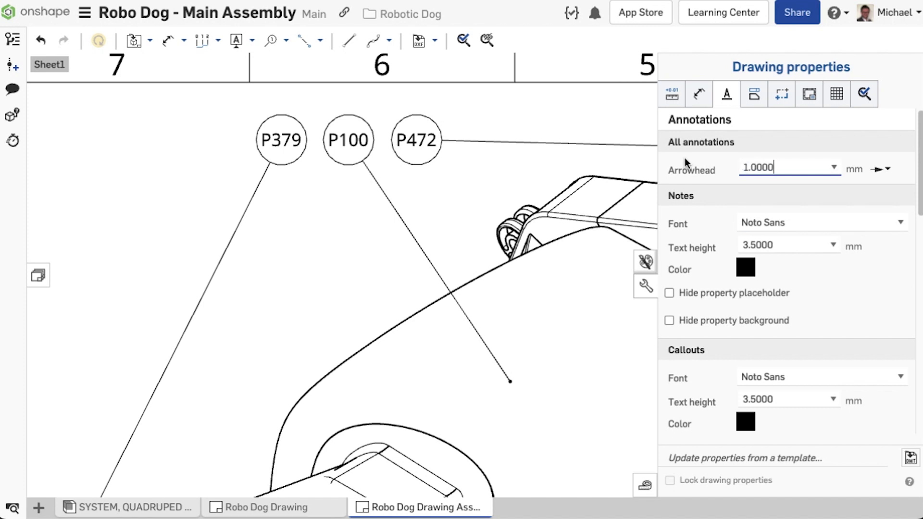
pyautogui.doubleClick(780, 168)
pyautogui.write('4')
pyautogui.press('Return')
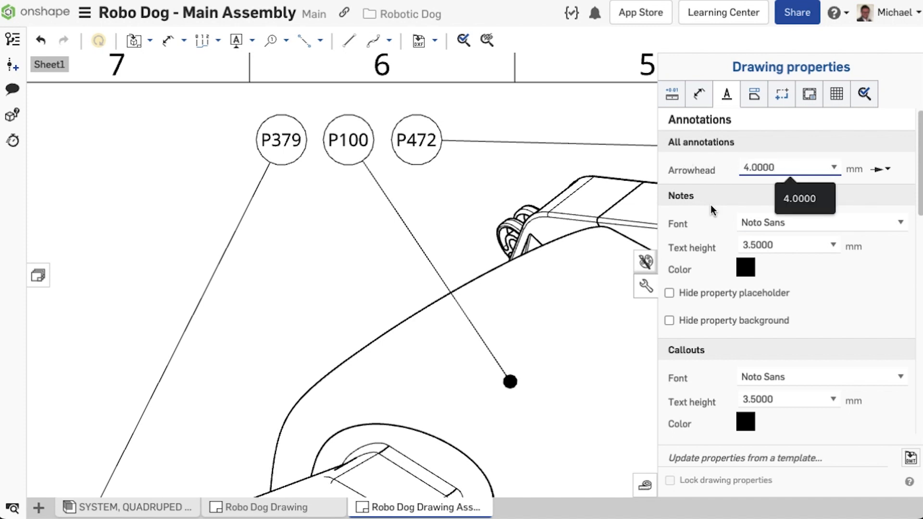
pyautogui.click(645, 287)
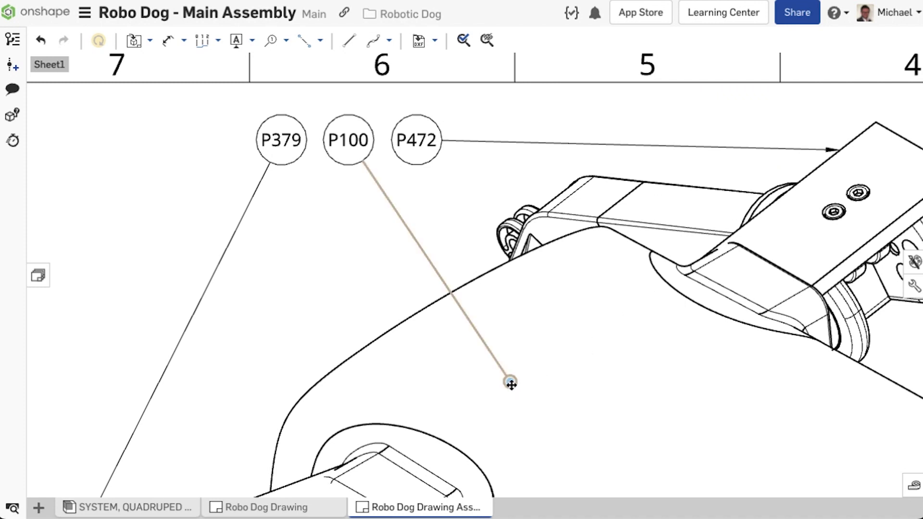
# Reattach the P100 callout's leader to the body shell's outline edge, and move its end back inside the shell's face.
pyautogui.moveTo(511, 384); pyautogui.dragTo(440, 295)
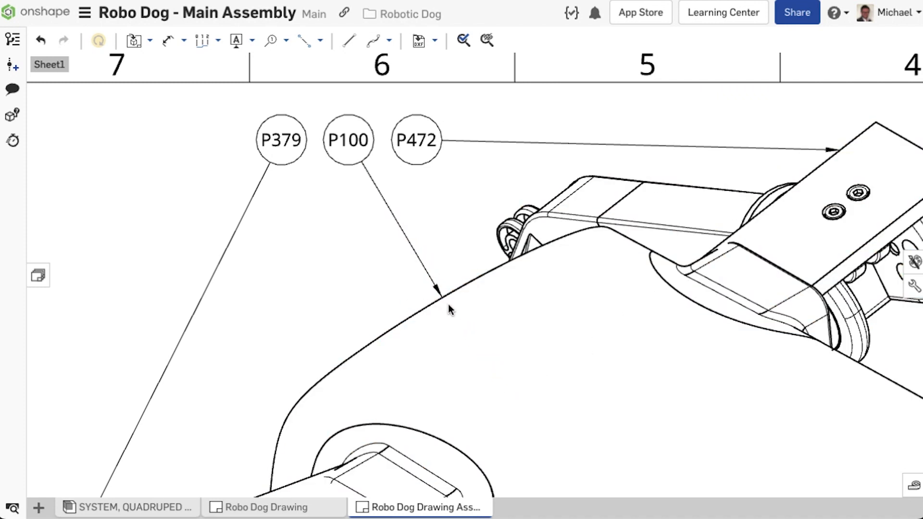
pyautogui.moveTo(443, 298); pyautogui.dragTo(469, 349)
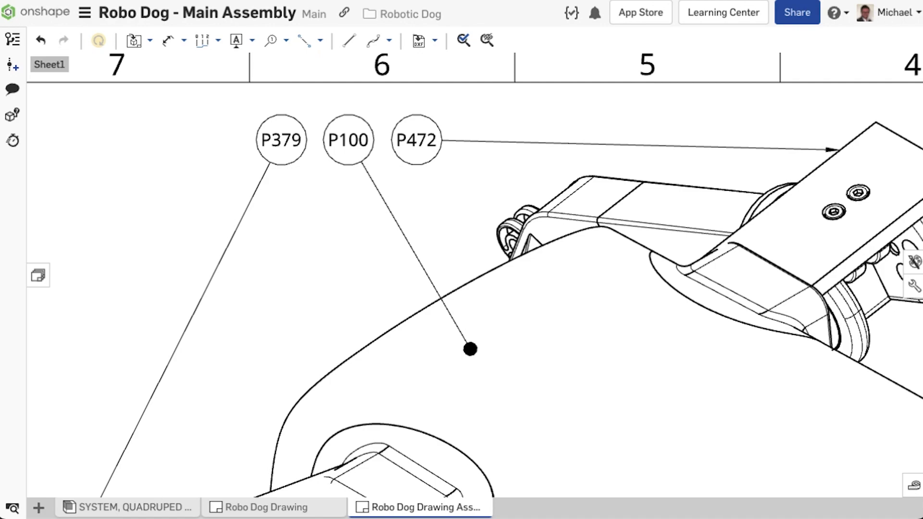
# In the quadruped assembly, start exporting the Lower Leg part and choose the 3MF format.
pyautogui.scroll(10, 623, 406)
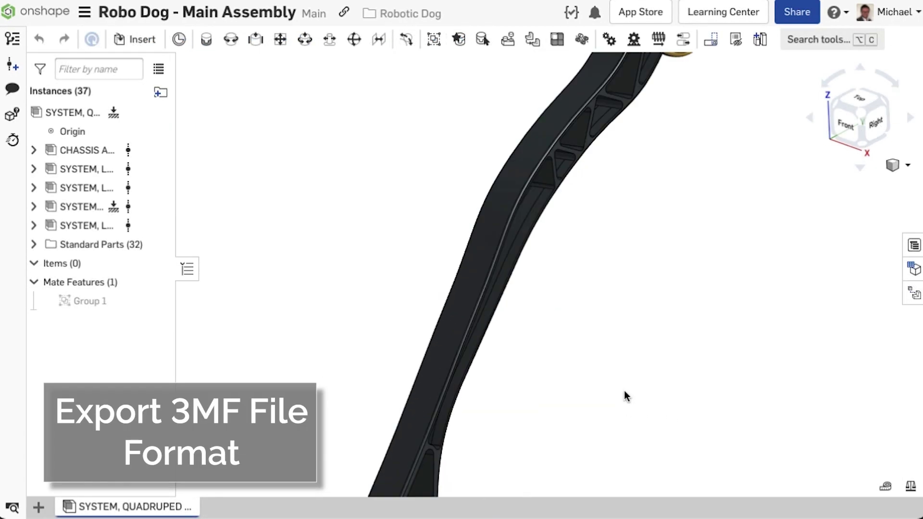
pyautogui.moveTo(624, 396); pyautogui.dragTo(607, 370, button='right')
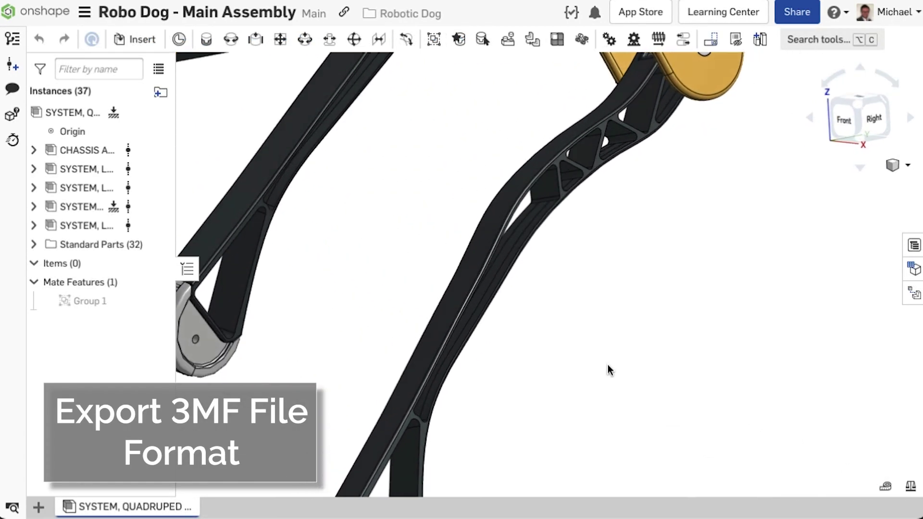
pyautogui.rightClick(495, 227)
pyautogui.click(520, 183)
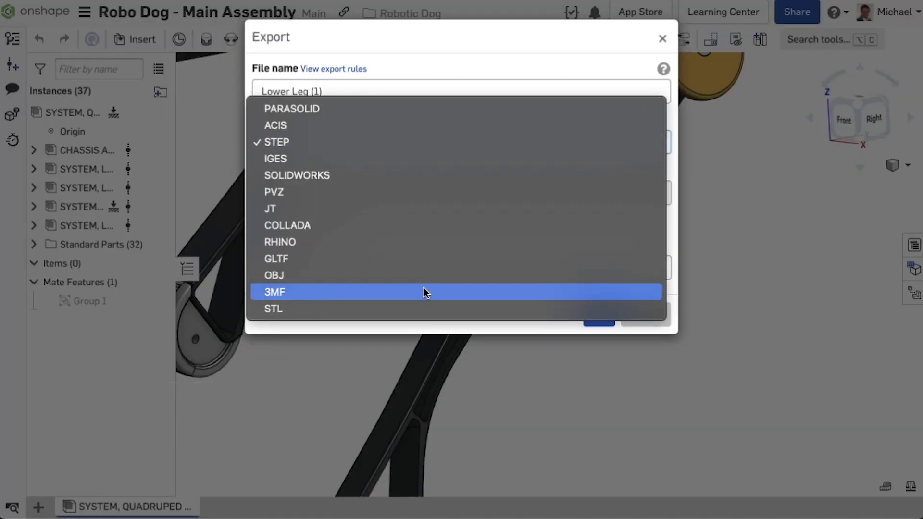
pyautogui.click(468, 292)
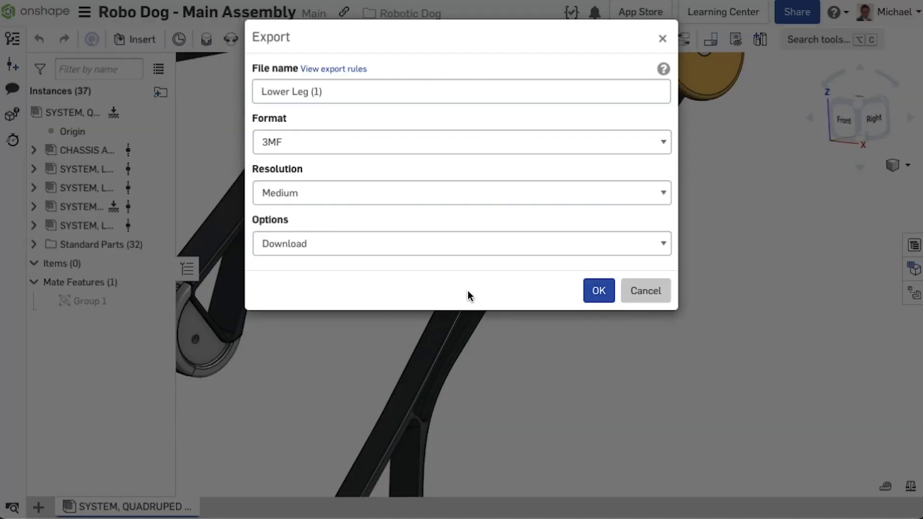
# Try the Custom resolution for the 3MF export.
pyautogui.click(520, 197)
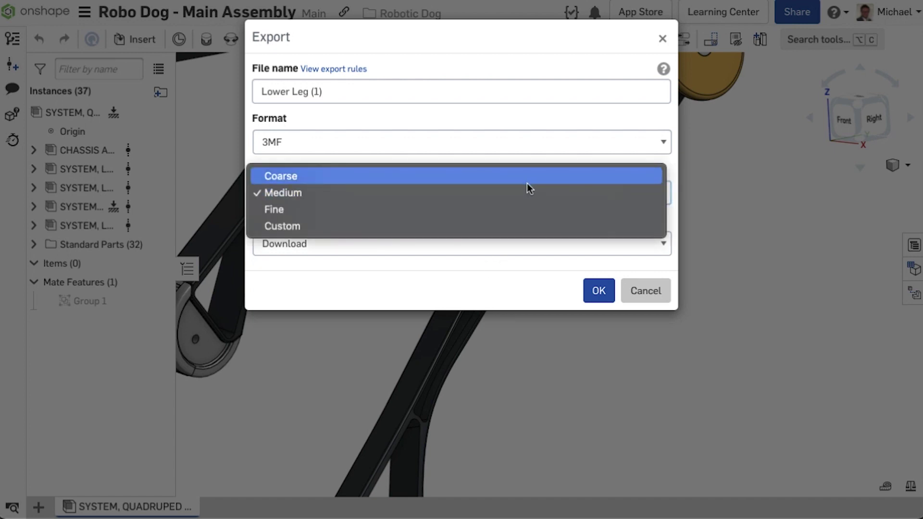
pyautogui.click(533, 225)
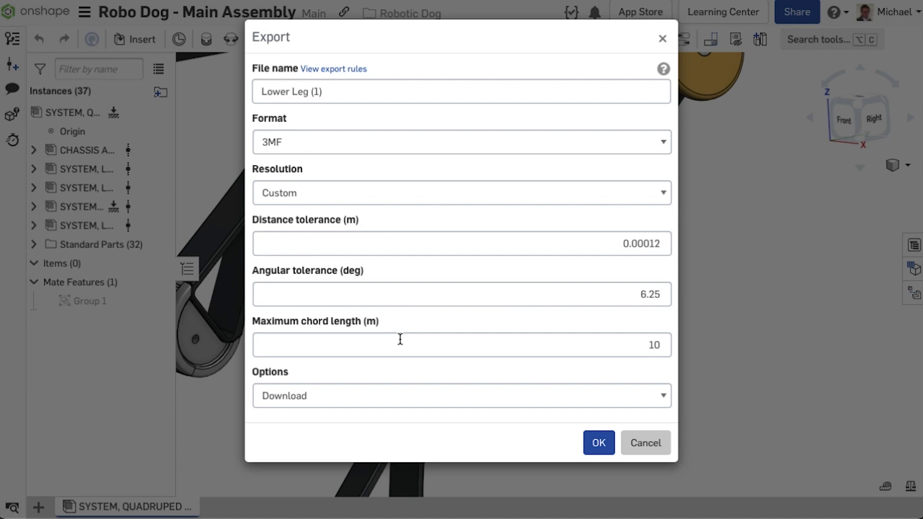
# Set the export resolution to Medium and export the Lower Leg as a 3MF download.
pyautogui.click(396, 193)
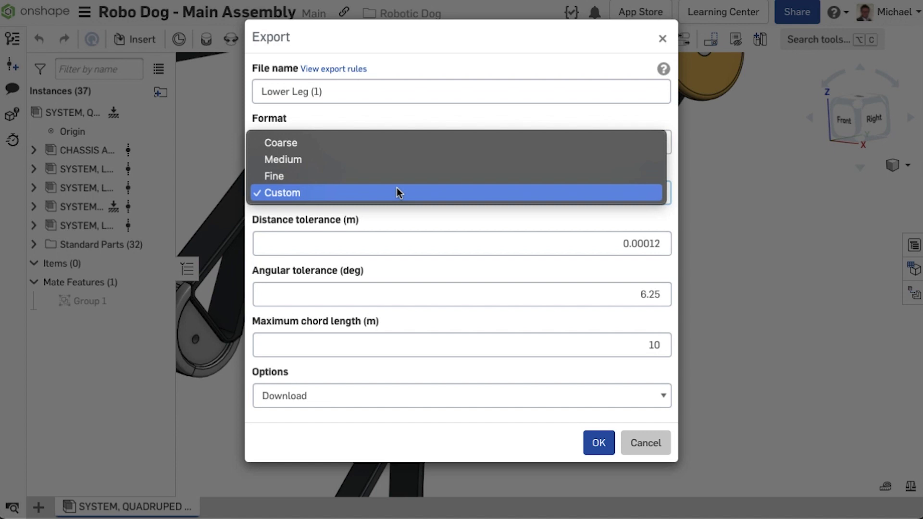
pyautogui.click(397, 162)
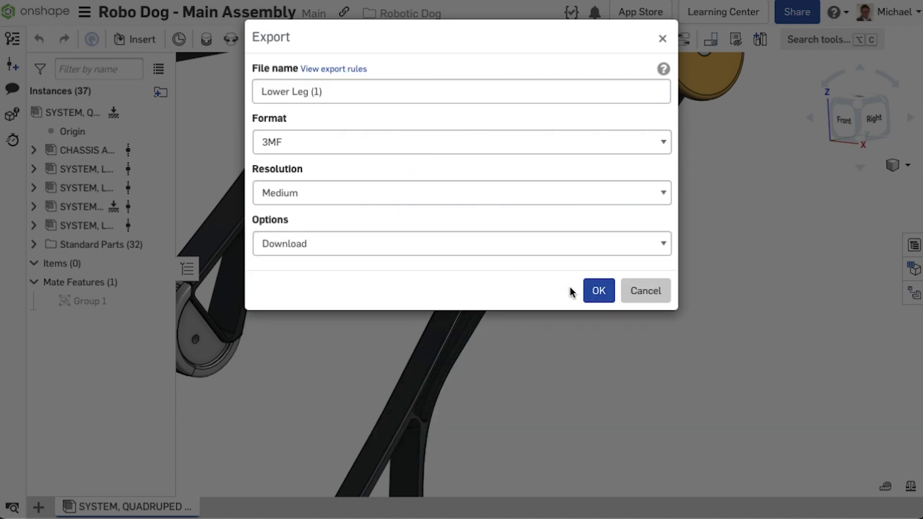
pyautogui.click(596, 291)
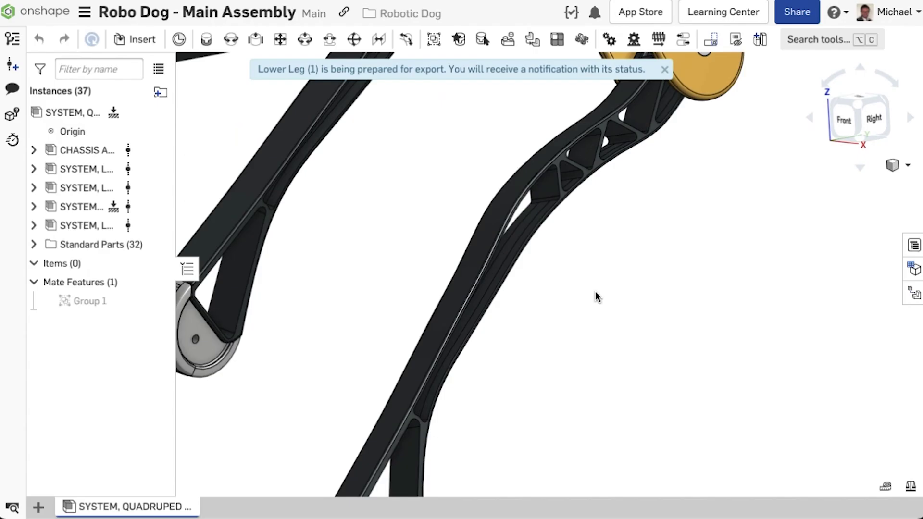